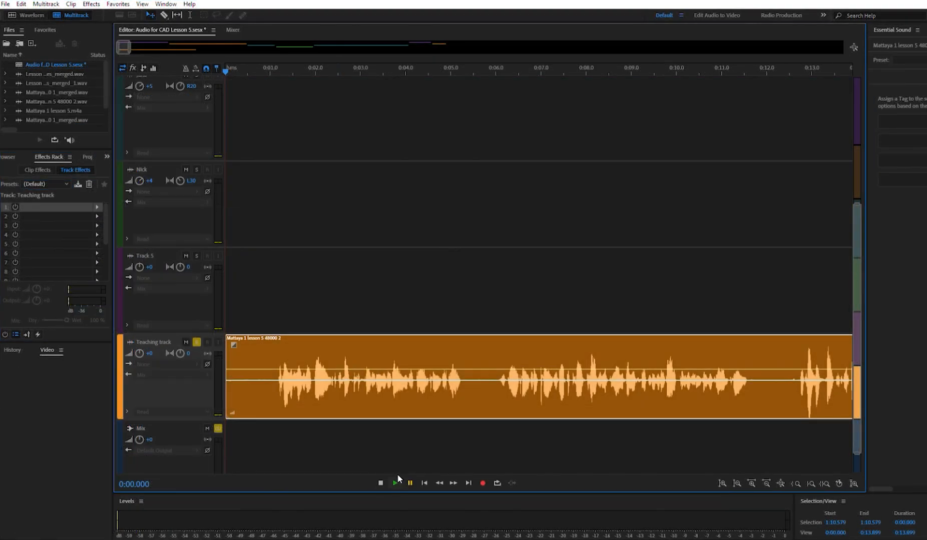
# - Play the opening 13 seconds of the soloed Teaching track and listen for background hum between phrases
pyautogui.press('space')
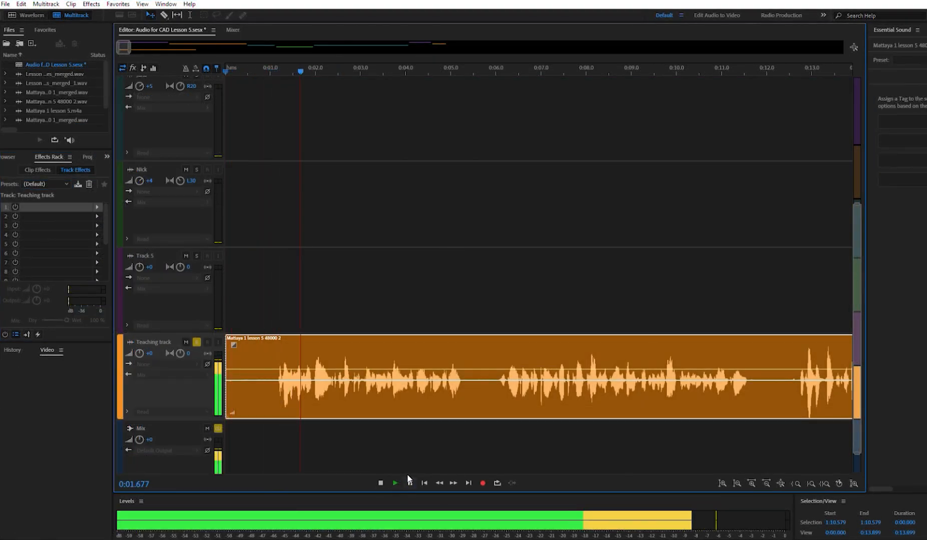
pyautogui.press('space')
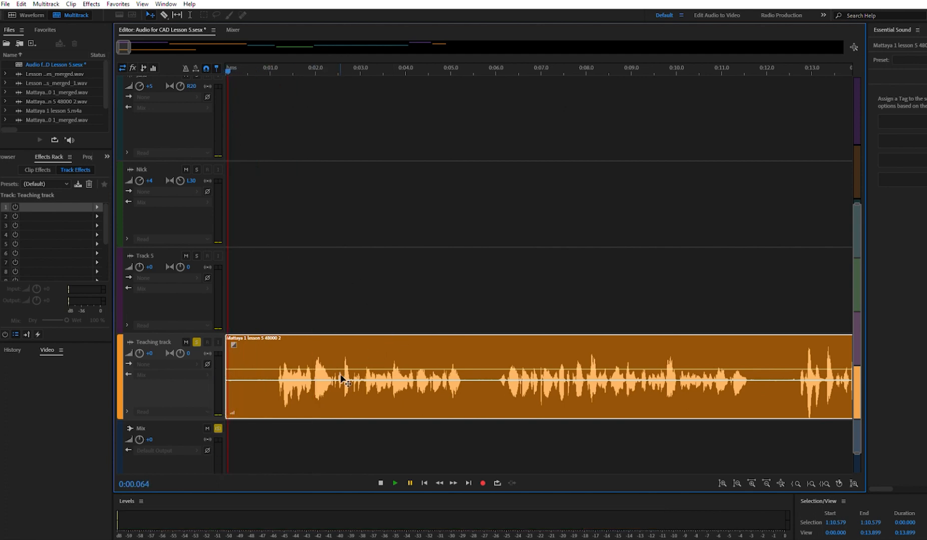
pyautogui.press('space')
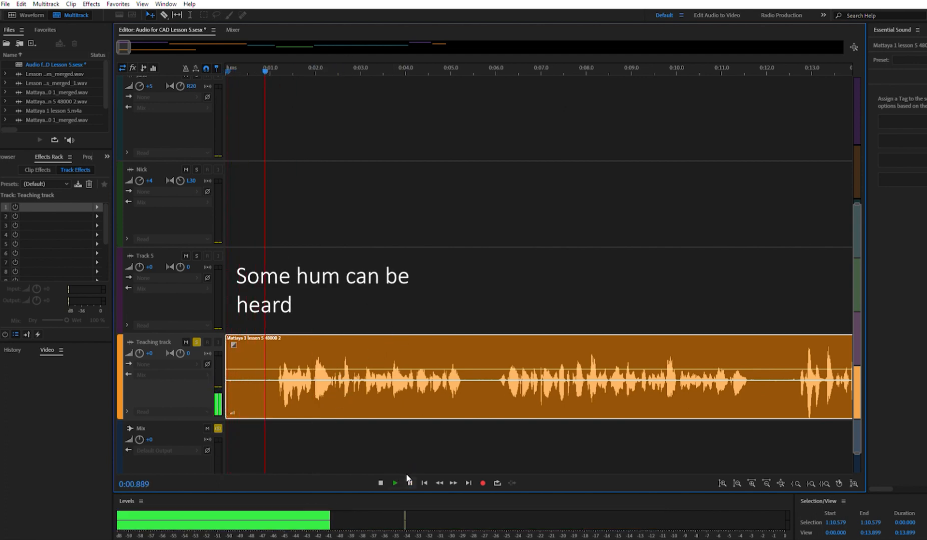
pyautogui.click(408, 482)
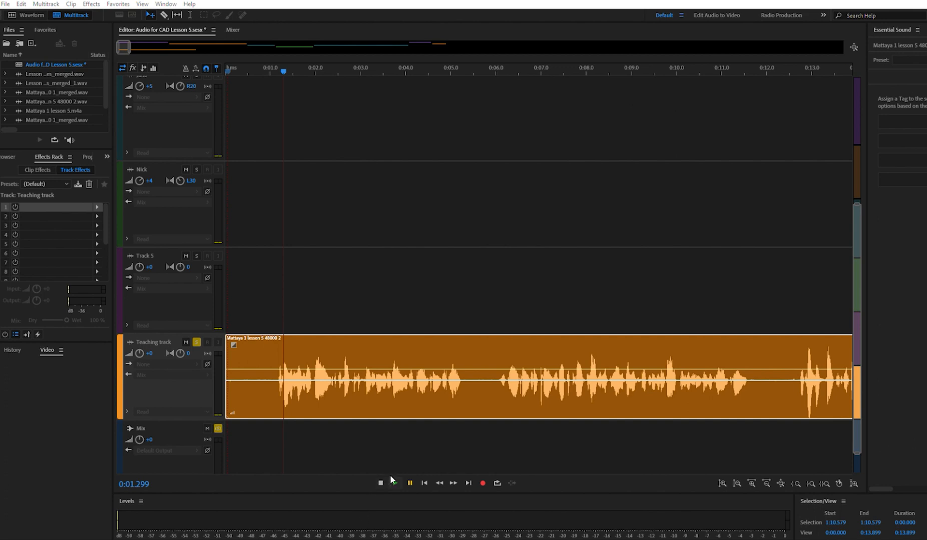
pyautogui.click(408, 481)
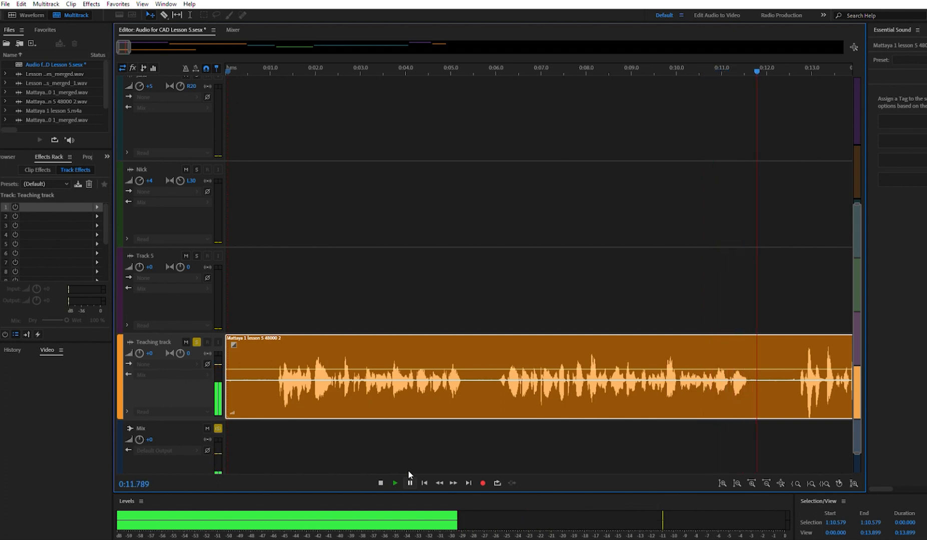
pyautogui.click(410, 483)
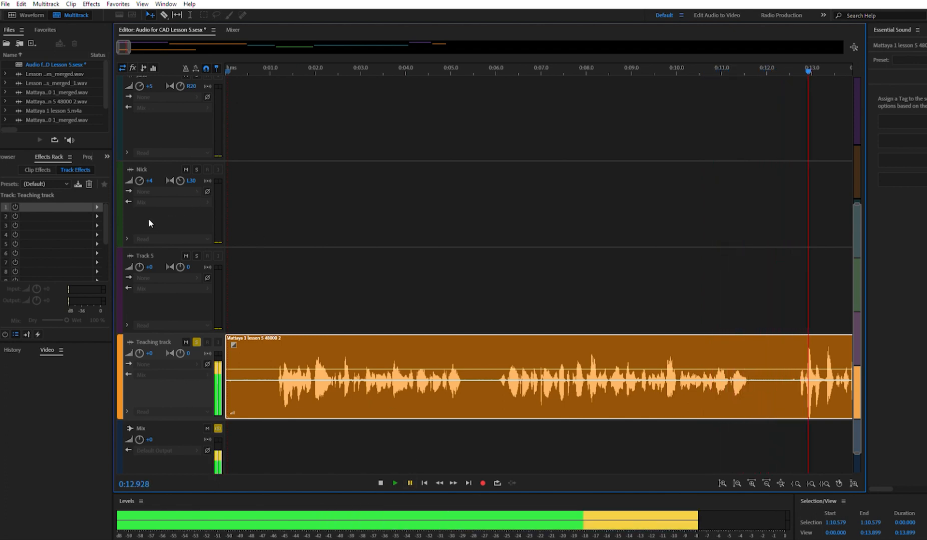
# - Add the Dynamics effect to the first track-effect slot of the Teaching track
pyautogui.click(96, 195)
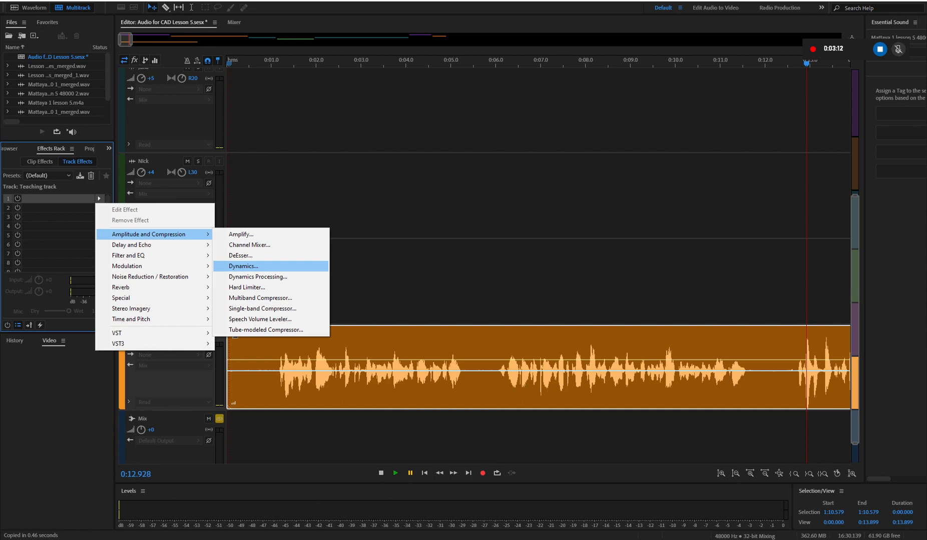
pyautogui.click(244, 266)
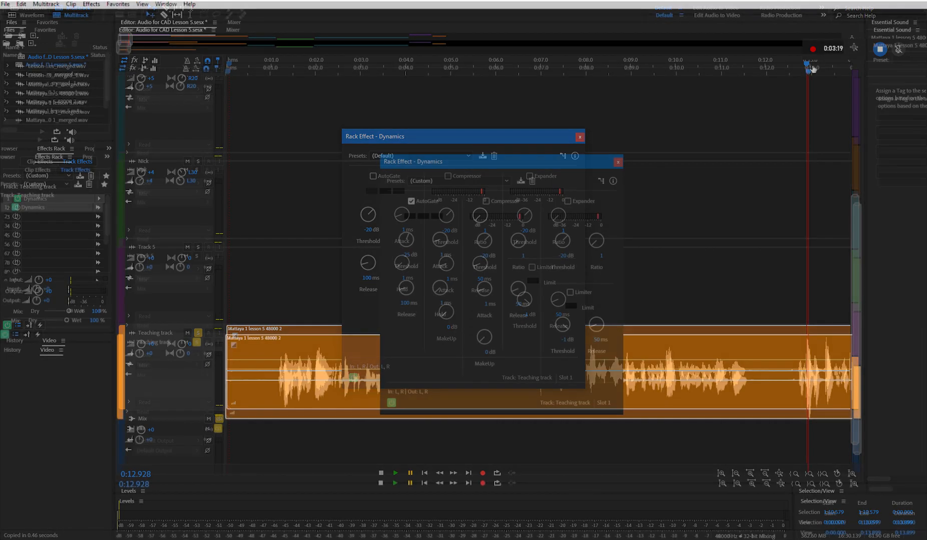
# - Replay the Teaching track from the start to hear how the Dynamics AutoGate affects the speech and pauses
pyautogui.moveTo(812, 67); pyautogui.dragTo(234, 194)
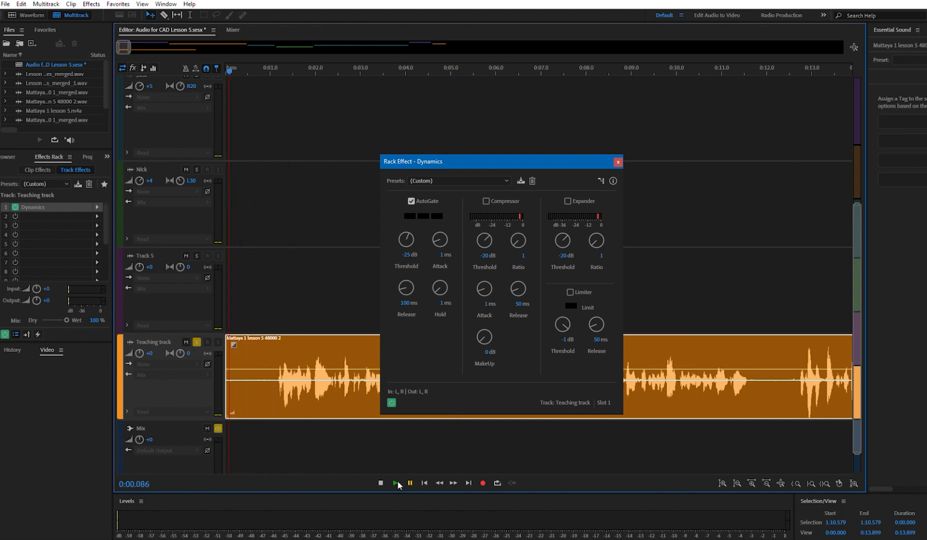
pyautogui.click(396, 482)
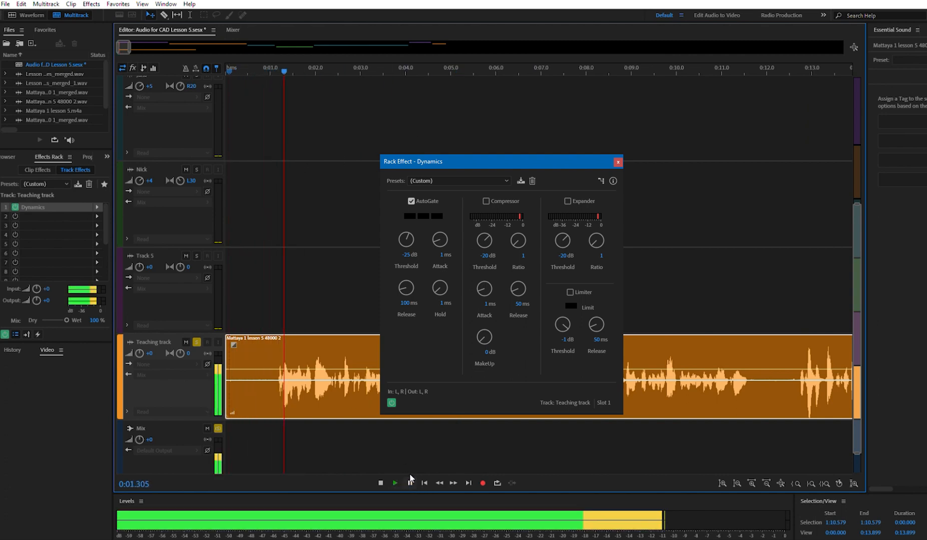
pyautogui.click(410, 476)
pyautogui.moveTo(304, 71); pyautogui.dragTo(226, 115)
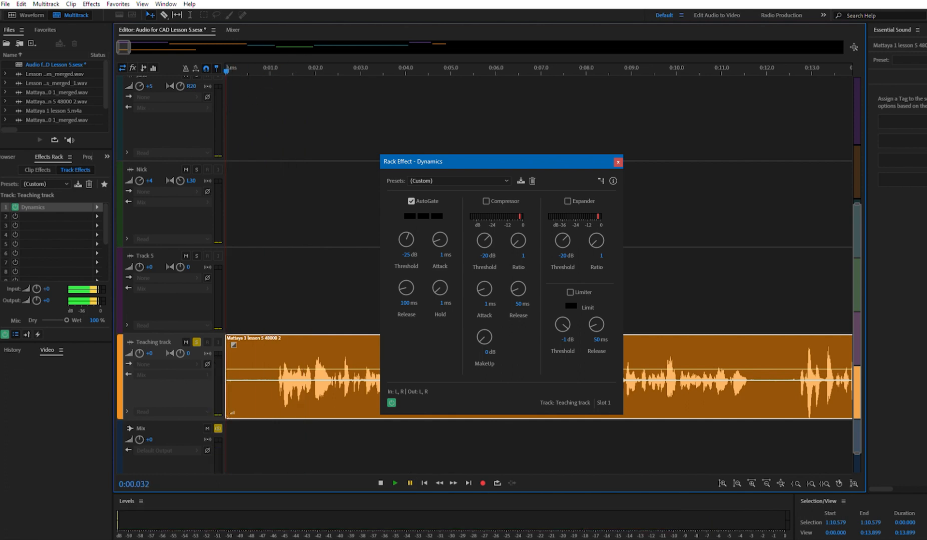
pyautogui.click(394, 480)
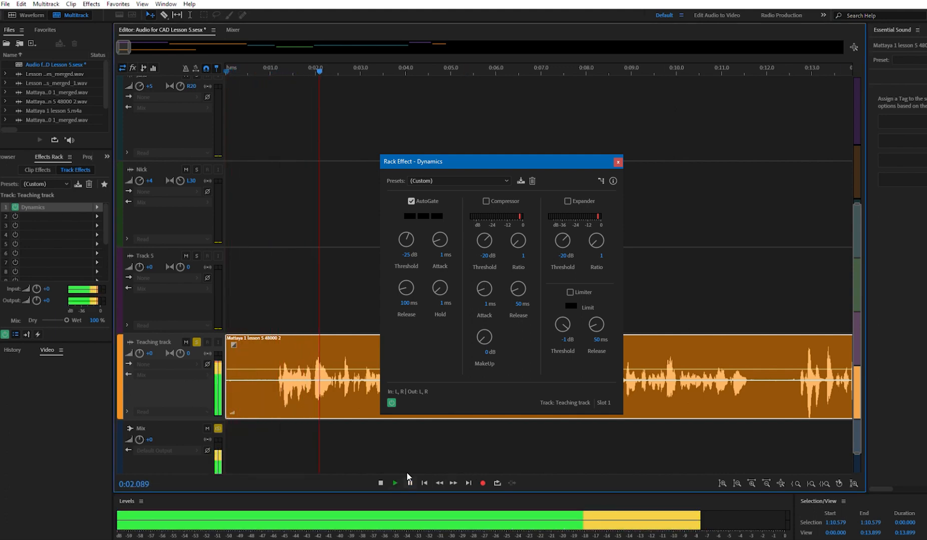
pyautogui.click(409, 481)
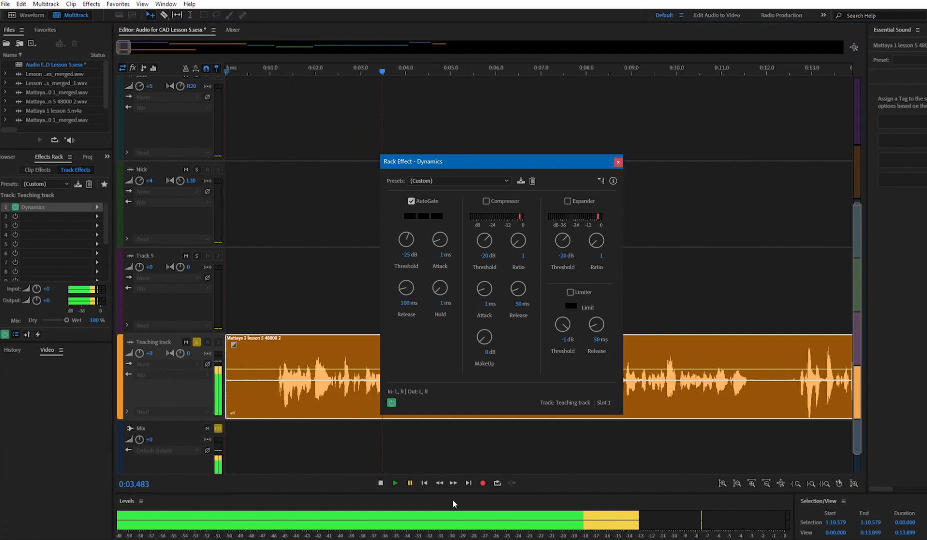
pyautogui.click(395, 476)
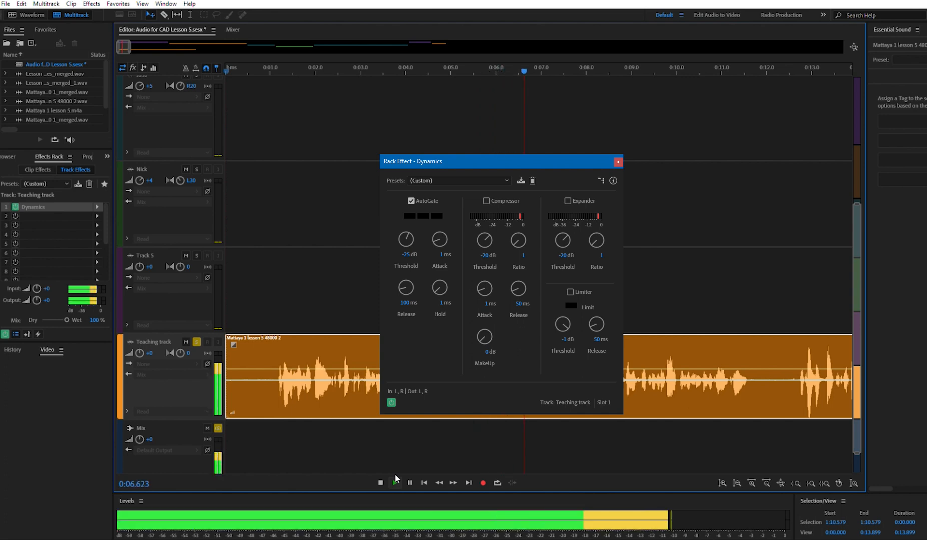
pyautogui.click(395, 480)
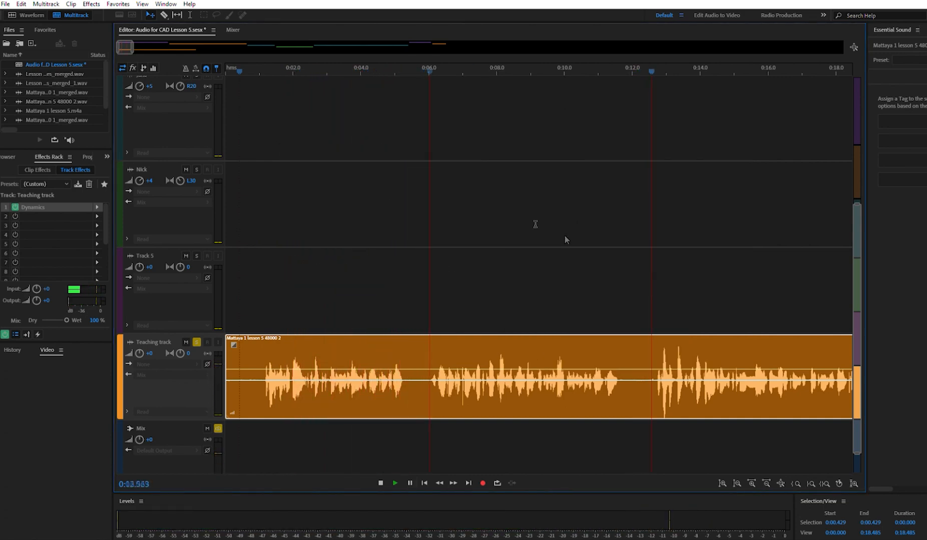
pyautogui.press('space')
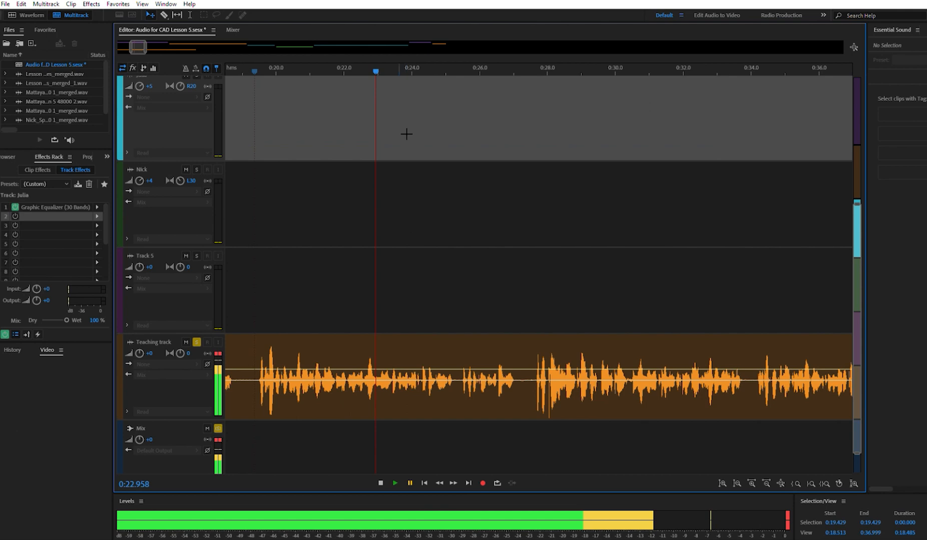
# - Replay the Teaching track from about 0:19, and select the fourth track to view its rack effects
pyautogui.moveTo(375, 71); pyautogui.dragTo(265, 75)
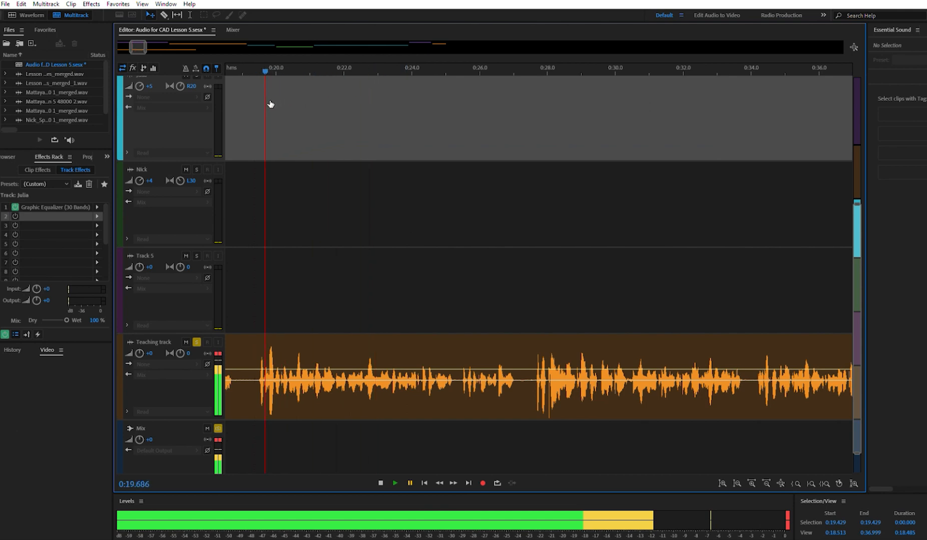
pyautogui.press('space')
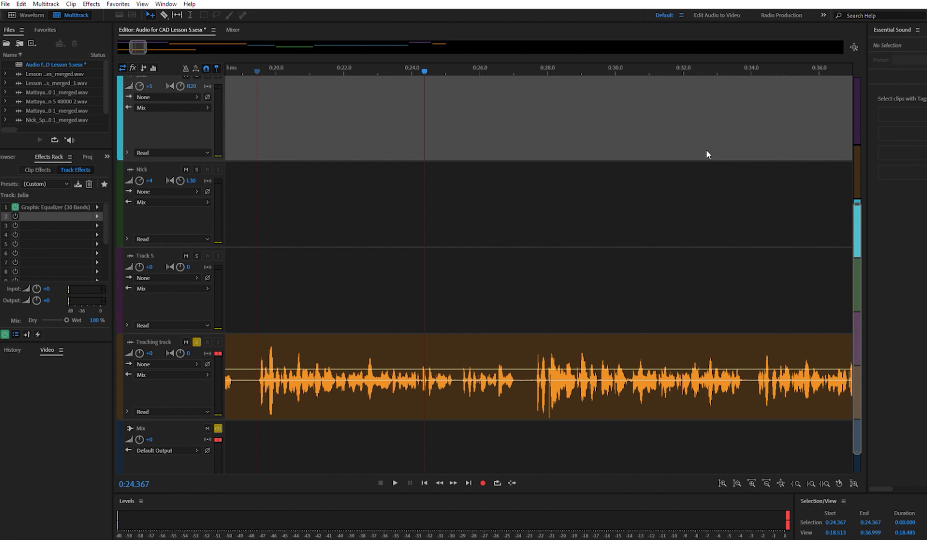
pyautogui.click(97, 207)
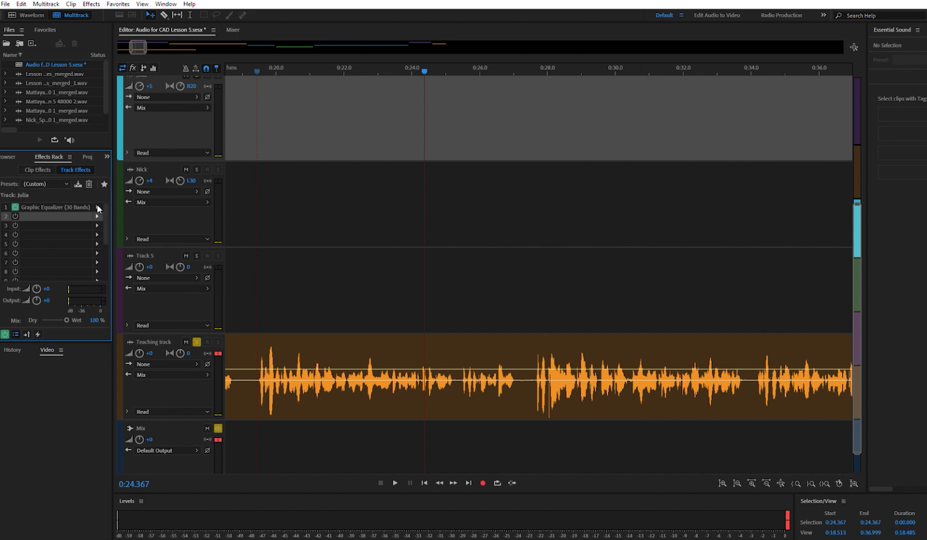
pyautogui.click(261, 227)
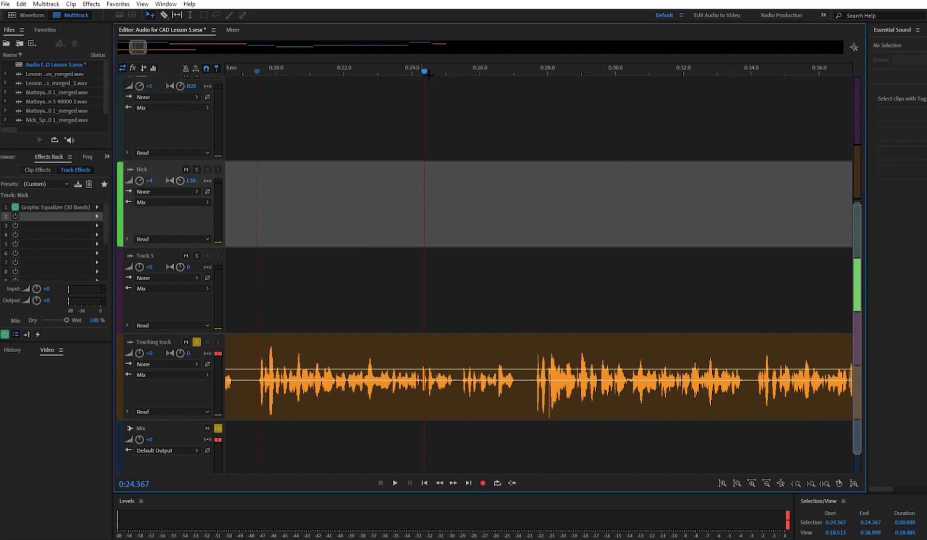
# - Return the playhead to the session start, turn off solo on the Teaching track and mute it
pyautogui.moveTo(424, 72); pyautogui.dragTo(126, 114)
pyautogui.scroll(5, 310, 187)
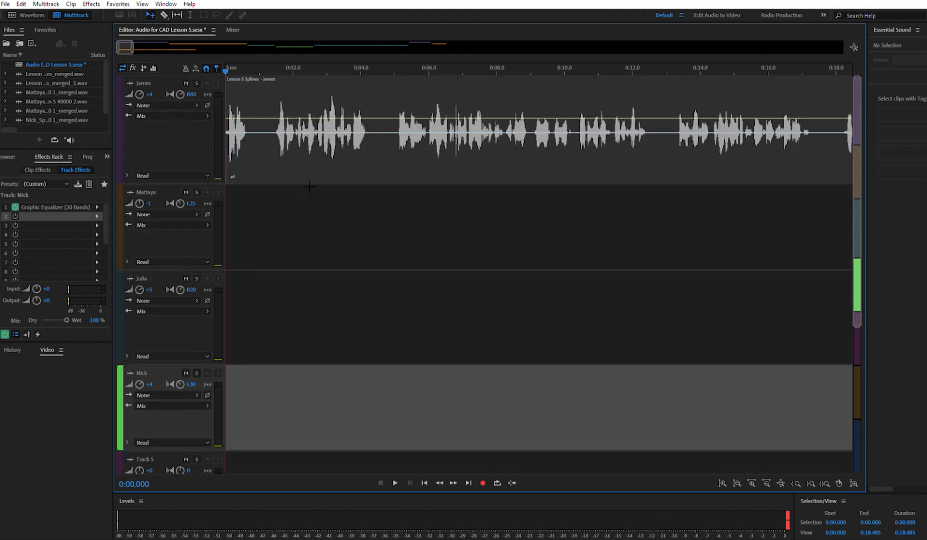
pyautogui.click(310, 191)
pyautogui.scroll(-6, 182, 421)
pyautogui.scroll(3, 208, 356)
pyautogui.click(196, 272)
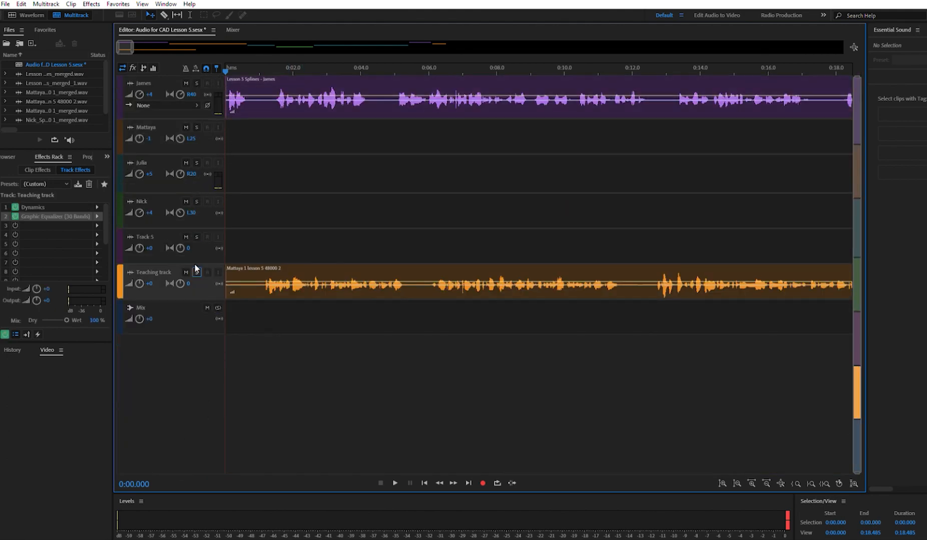
pyautogui.click(186, 272)
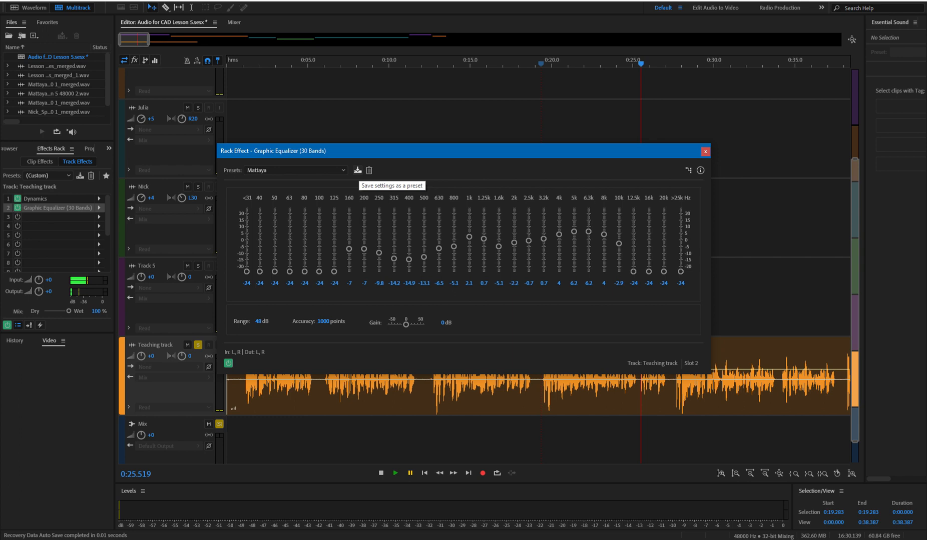
# - Start saving the Teaching track's 30-band Graphic Equalizer settings as a preset
pyautogui.click(357, 171)
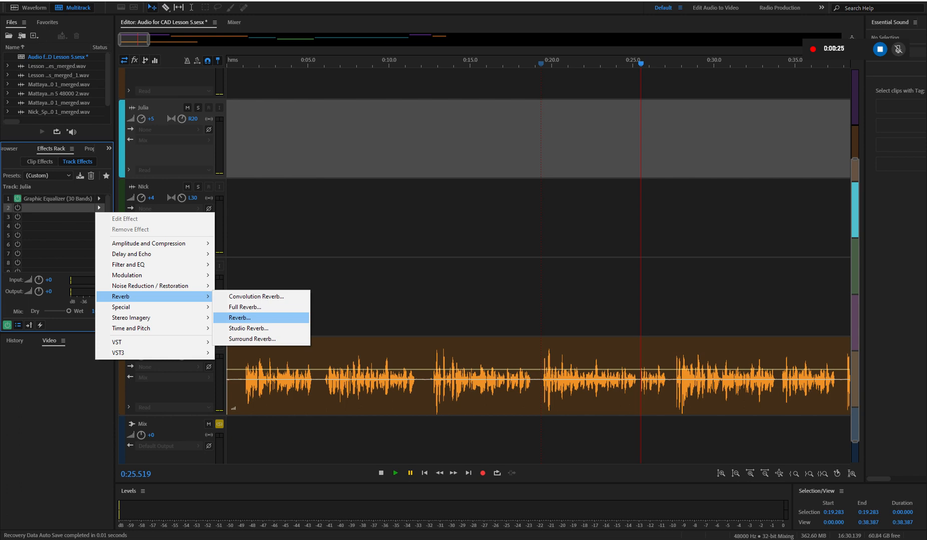
# - Browse the Reverb effects for the third track's second slot and open the effect options of the fourth track
pyautogui.click(239, 318)
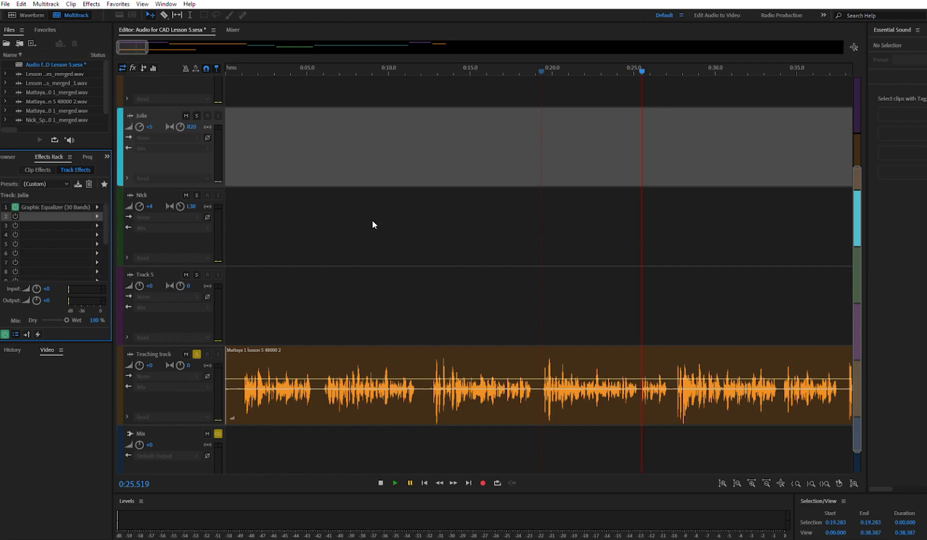
pyautogui.click(372, 221)
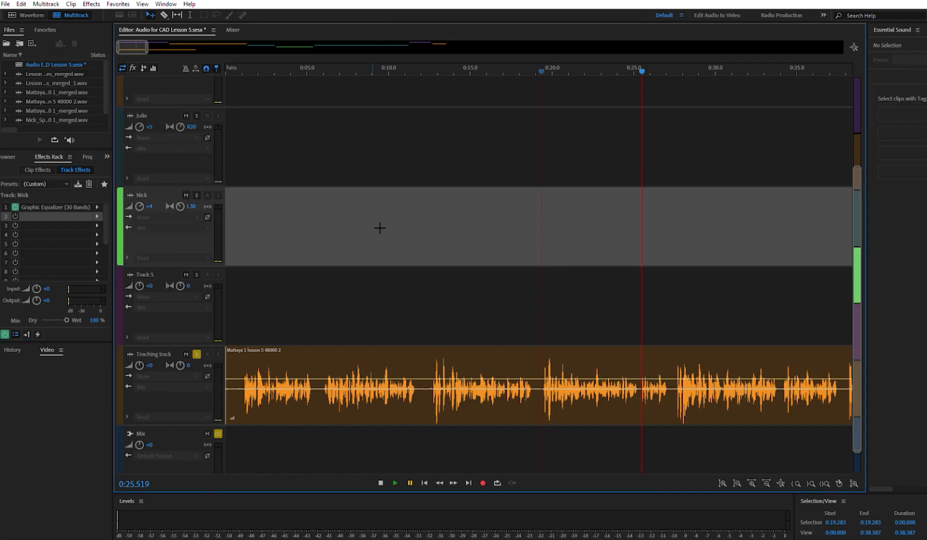
pyautogui.click(99, 209)
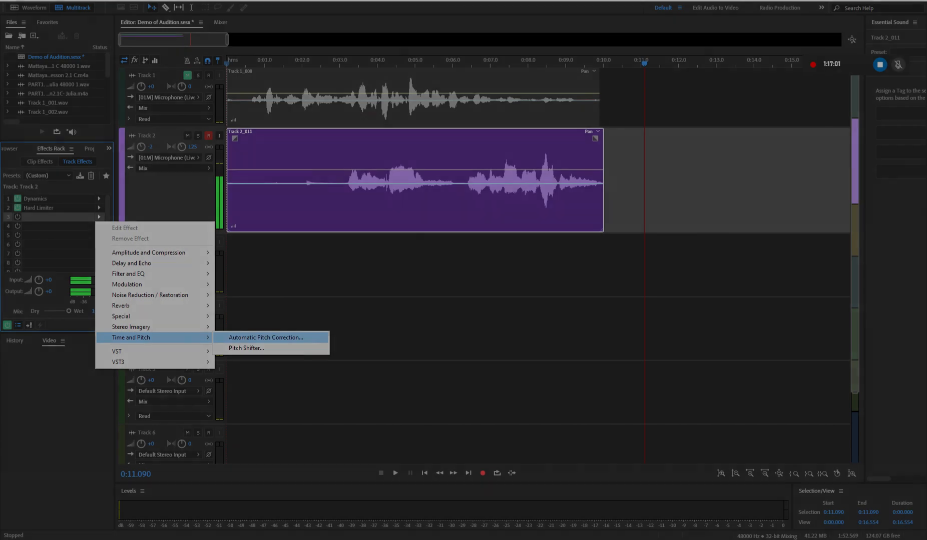